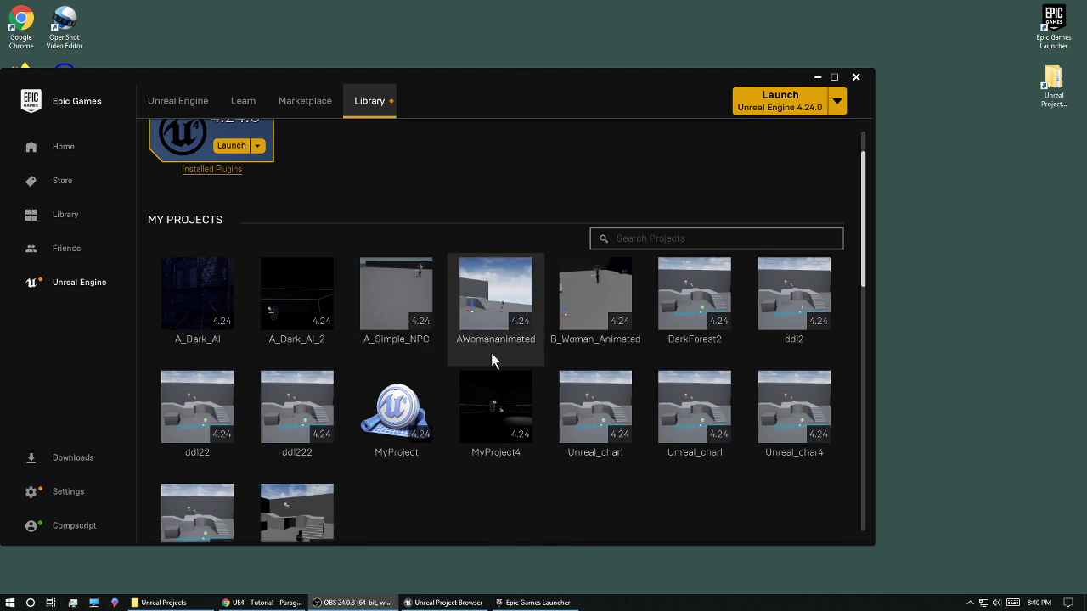
# - Close the Epic Games Launcher and reveal the Unreal_char1 project folder in File Explorer
pyautogui.rightClick(580, 406)
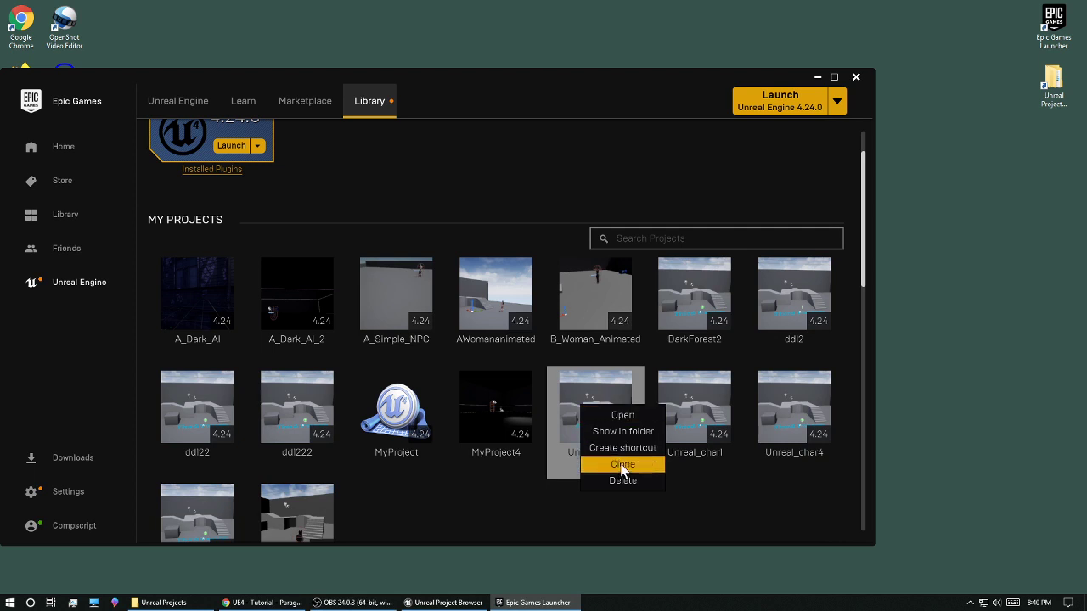
pyautogui.click(711, 507)
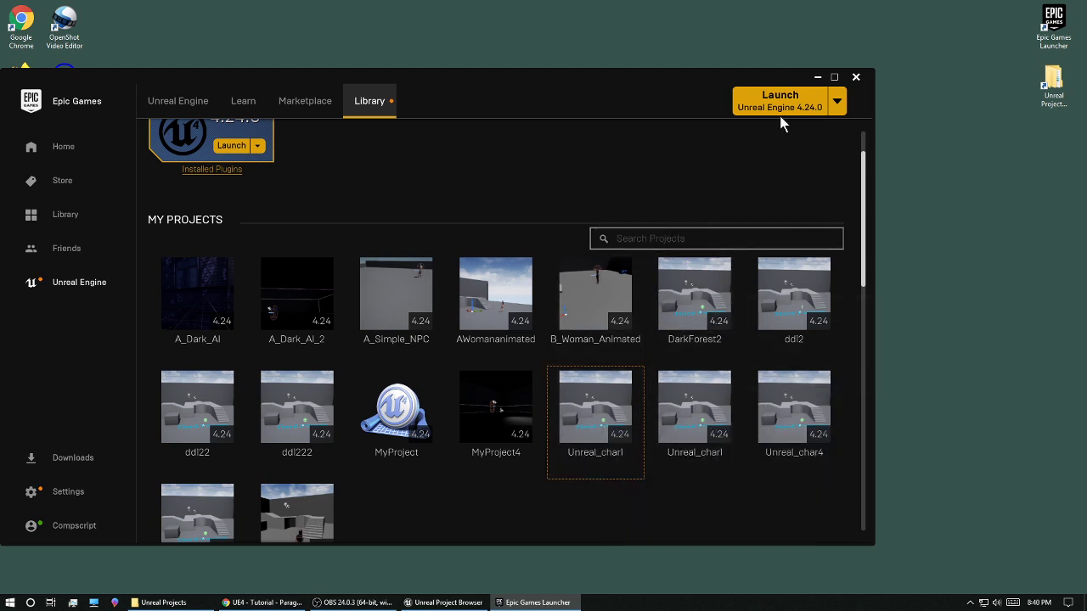
pyautogui.click(856, 77)
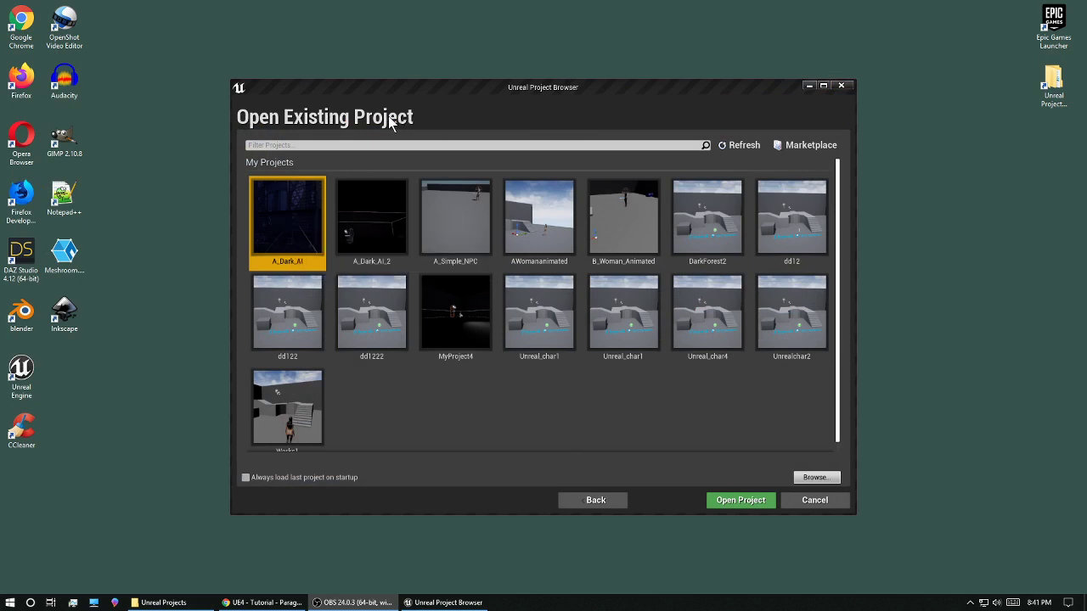
pyautogui.rightClick(541, 312)
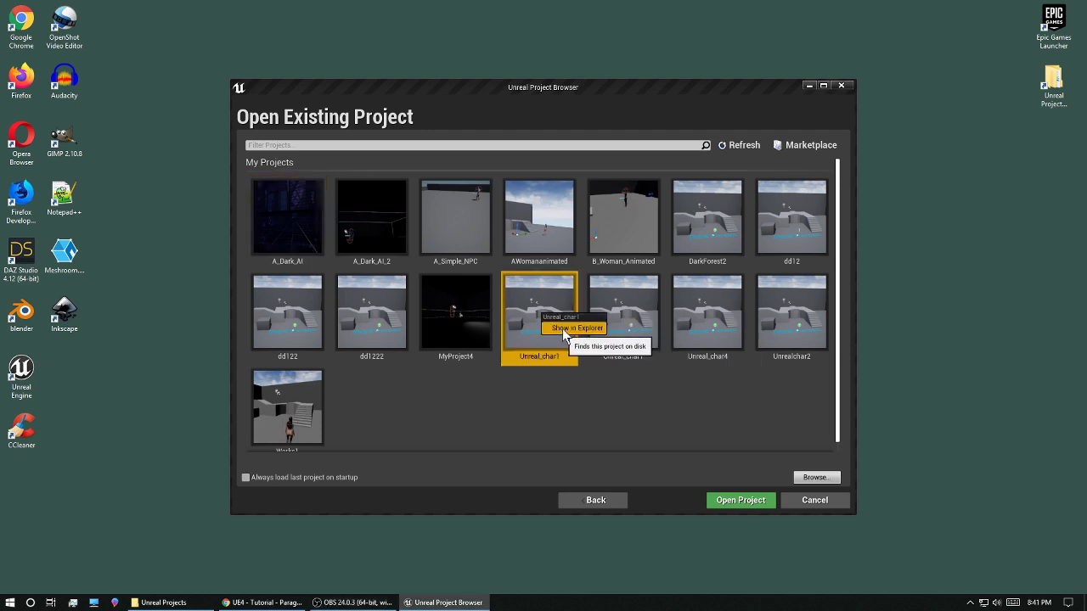
pyautogui.click(565, 330)
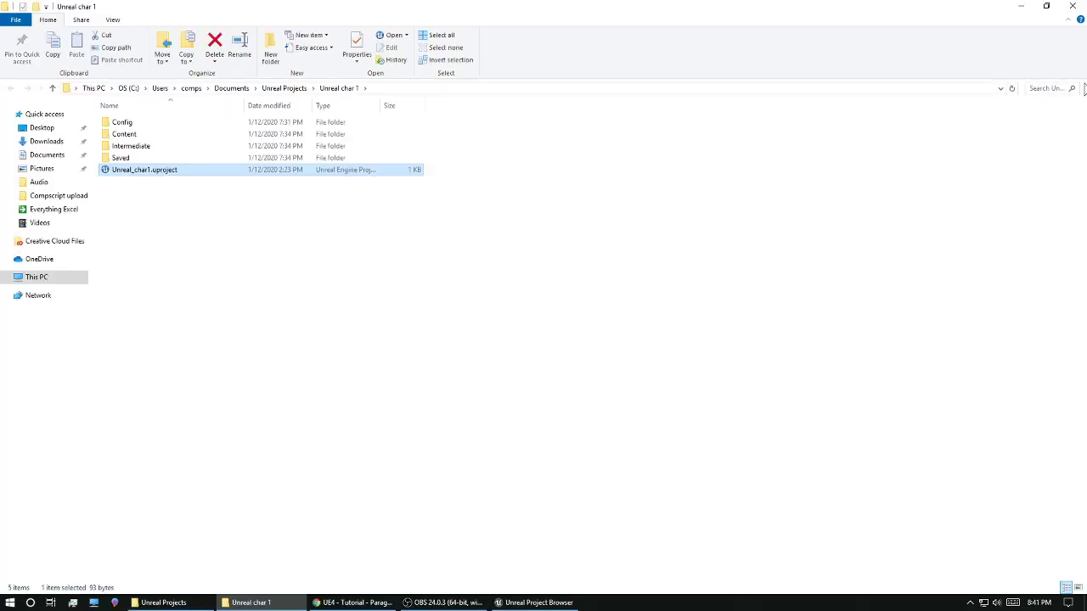
# - Restore the Explorer window and go up two levels to Documents, where Unreal Projects is listed
pyautogui.click(1047, 6)
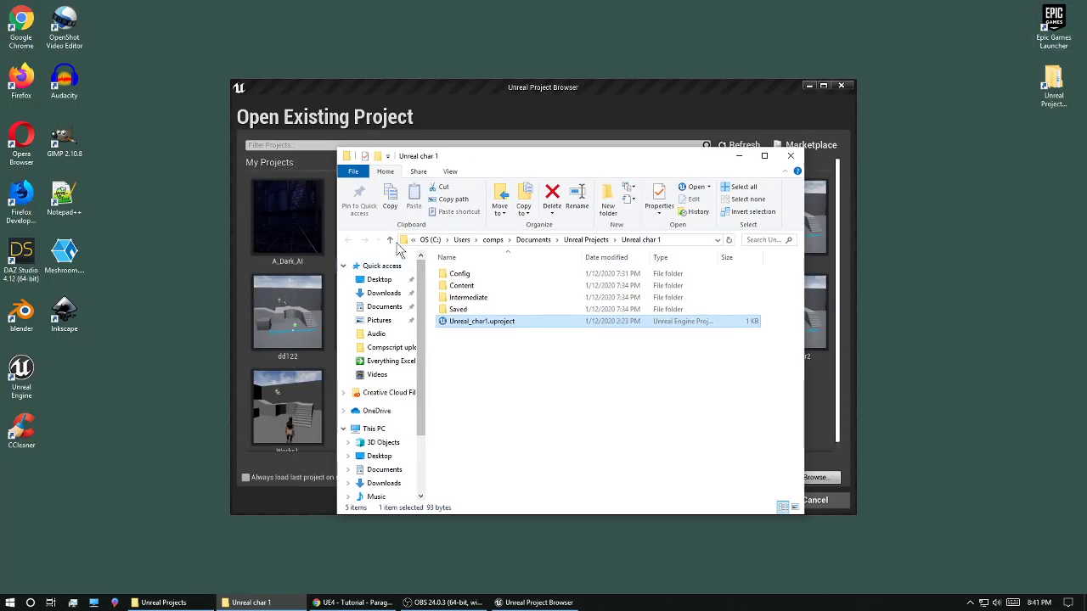
pyautogui.click(391, 241)
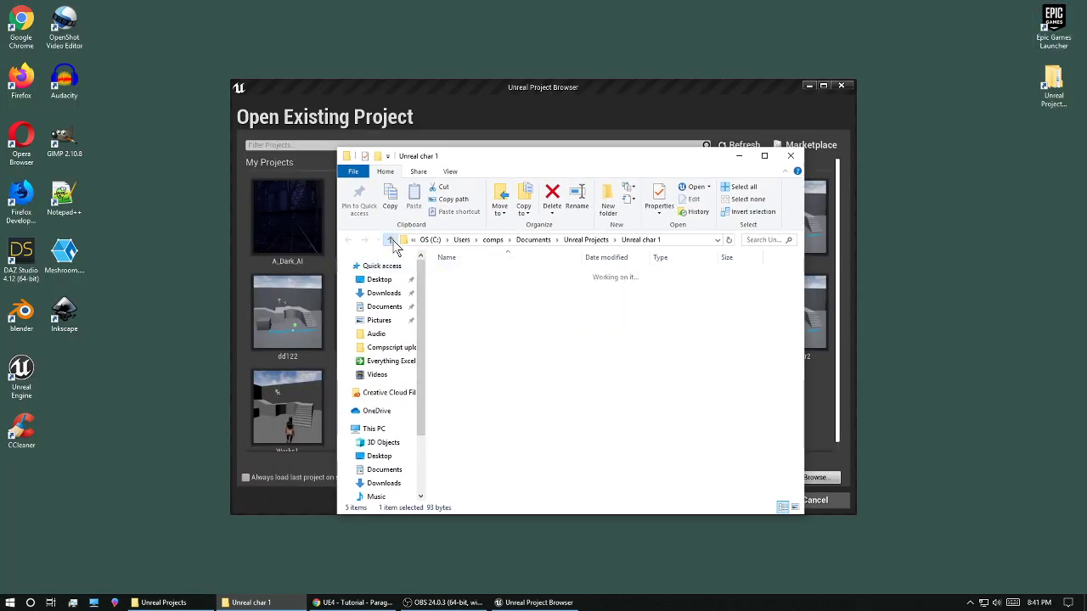
pyautogui.click(392, 241)
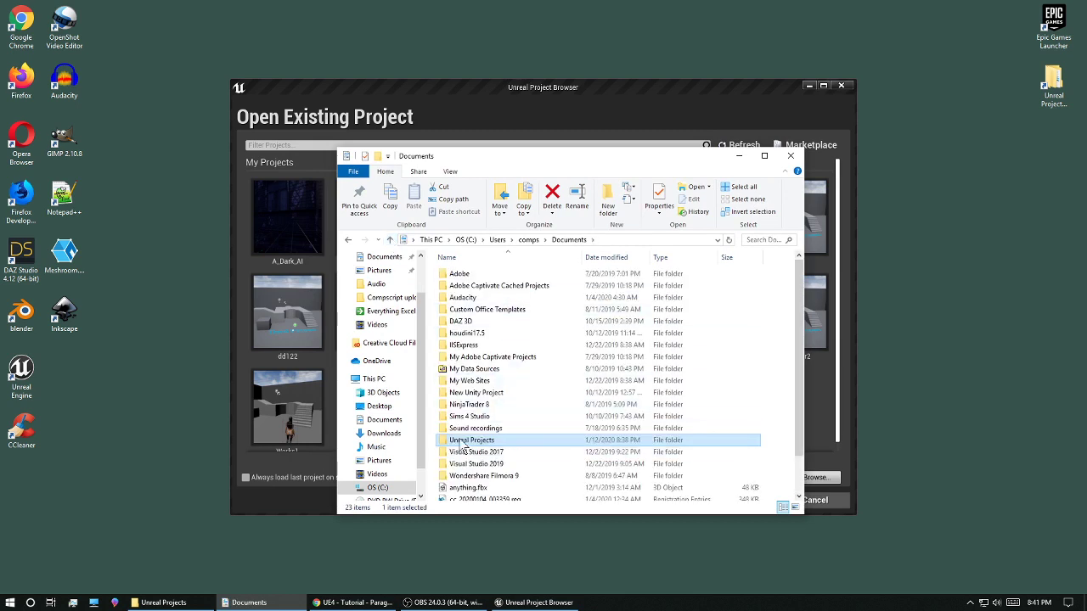
pyautogui.rightClick(606, 445)
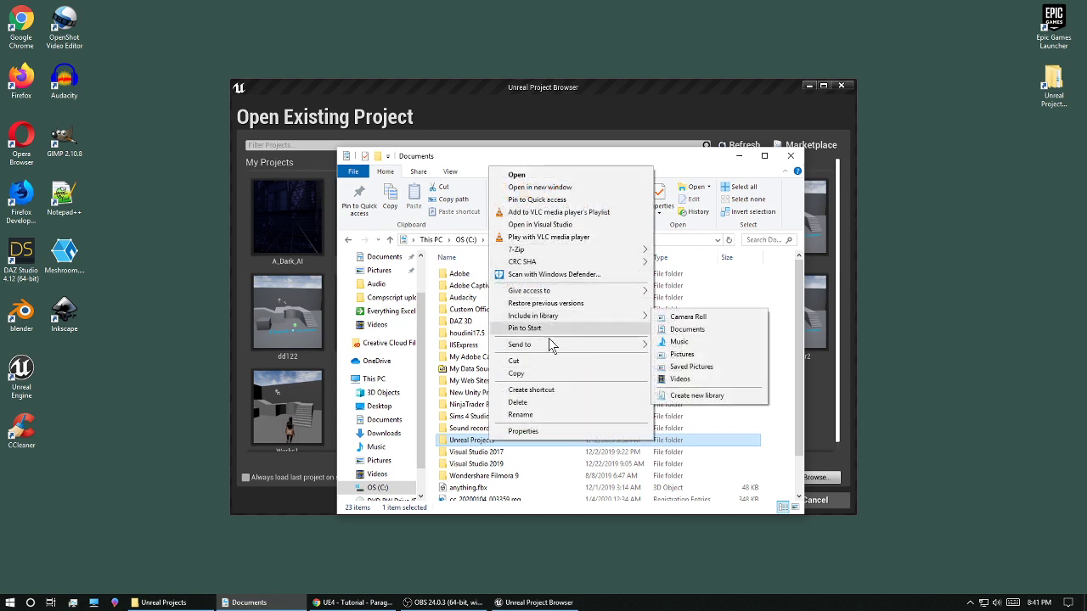
pyautogui.moveTo(552, 347)
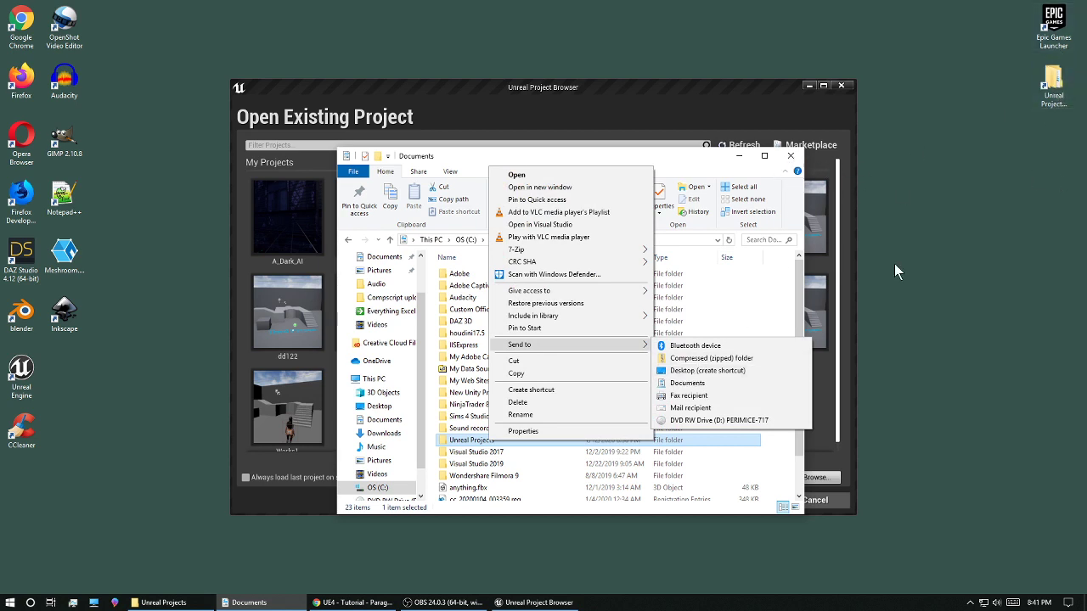
# - Open Unreal Projects, copy the Unreal char 1 folder and paste it as 'Unreal char 1 - Copy'
pyautogui.click(455, 440)
pyautogui.doubleClick(456, 441)
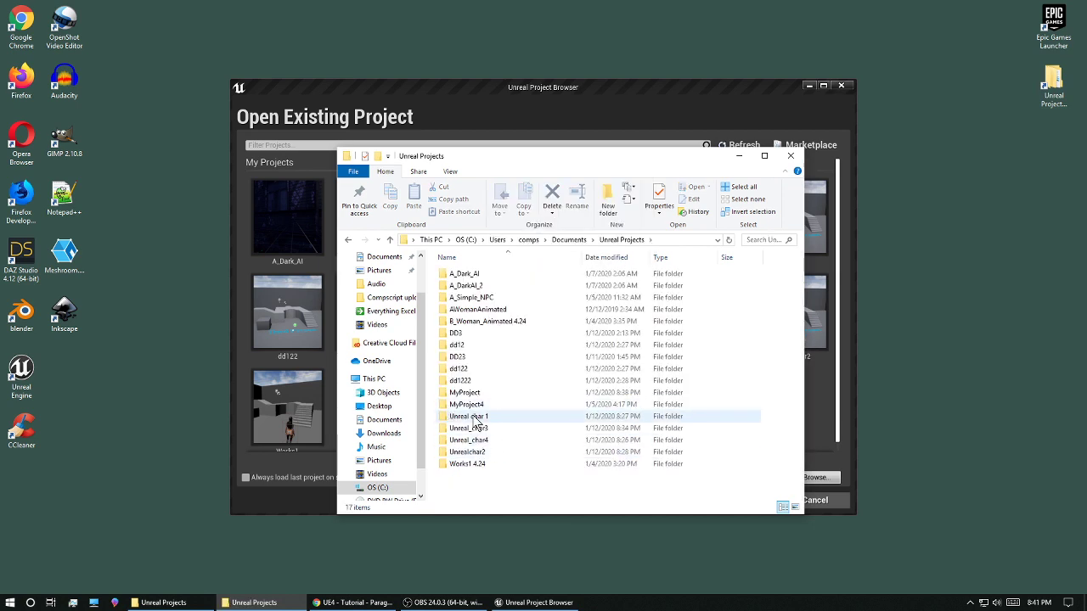
pyautogui.click(477, 418)
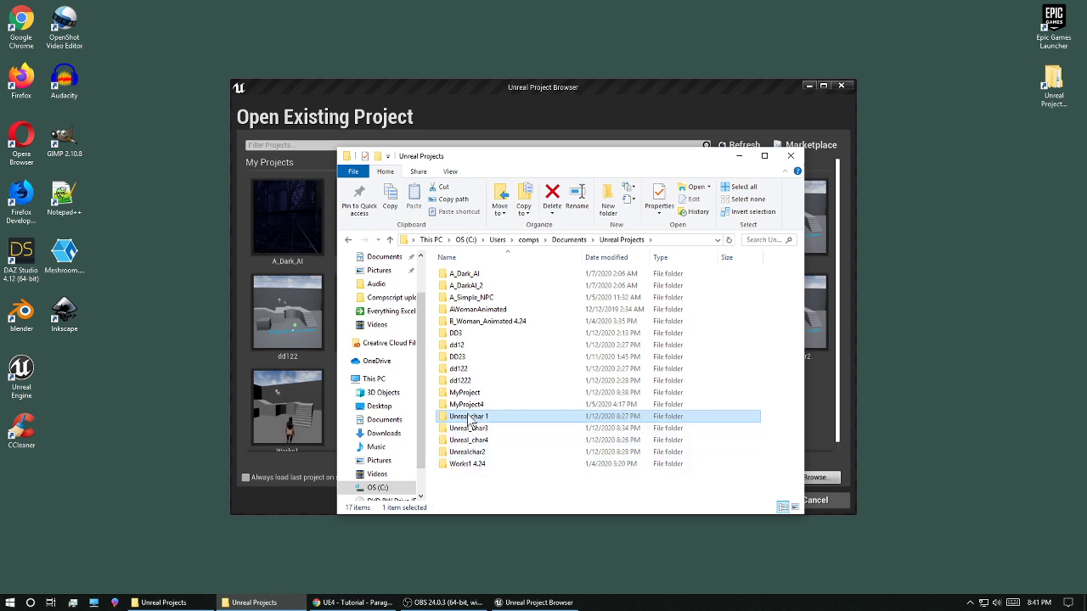
pyautogui.rightClick(472, 420)
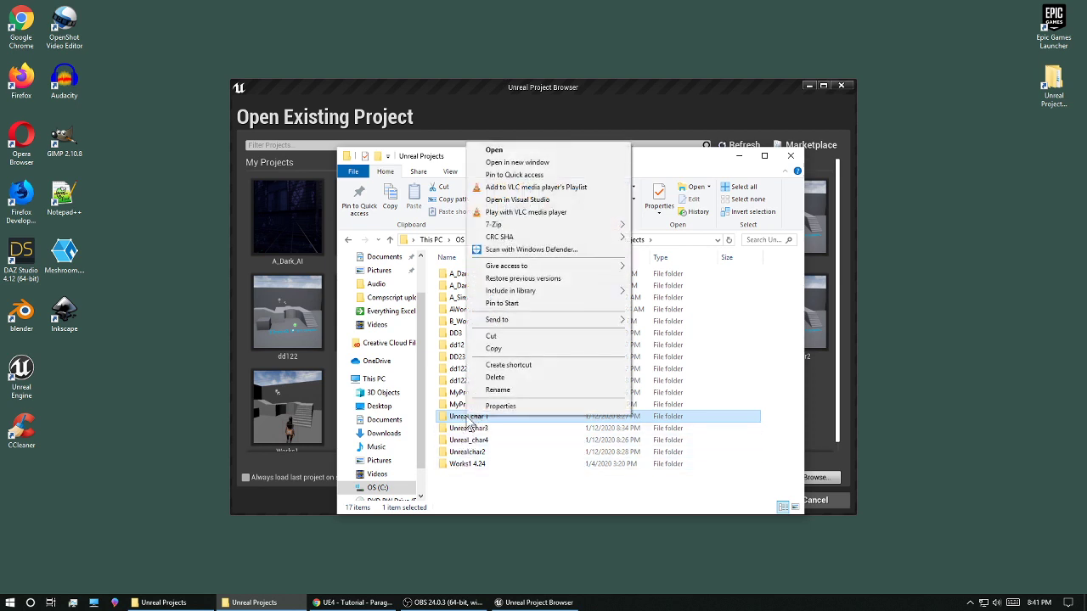
pyautogui.click(502, 349)
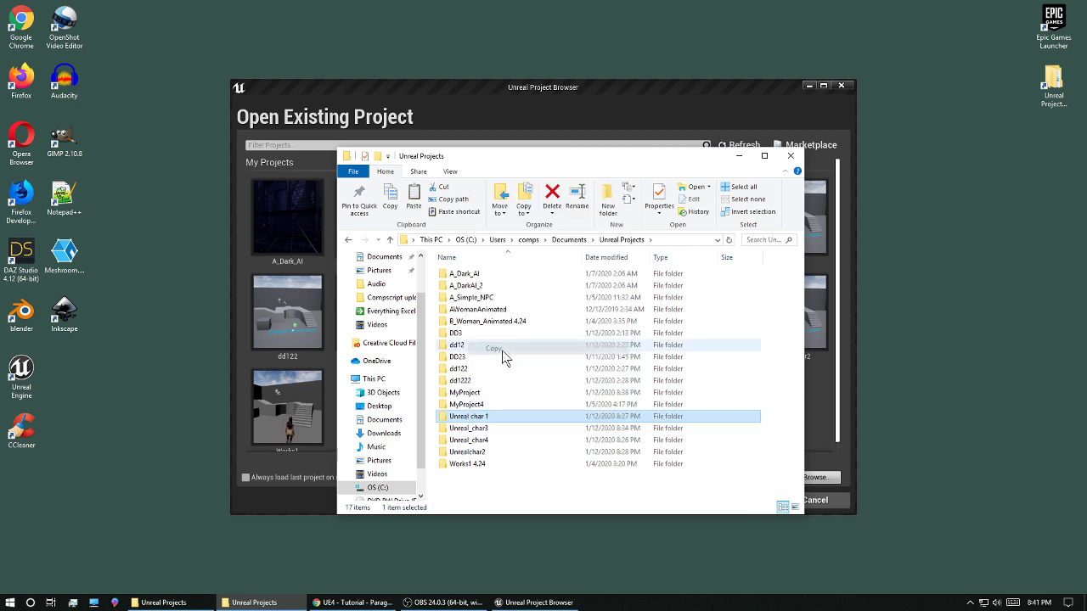
pyautogui.rightClick(474, 491)
pyautogui.click(521, 396)
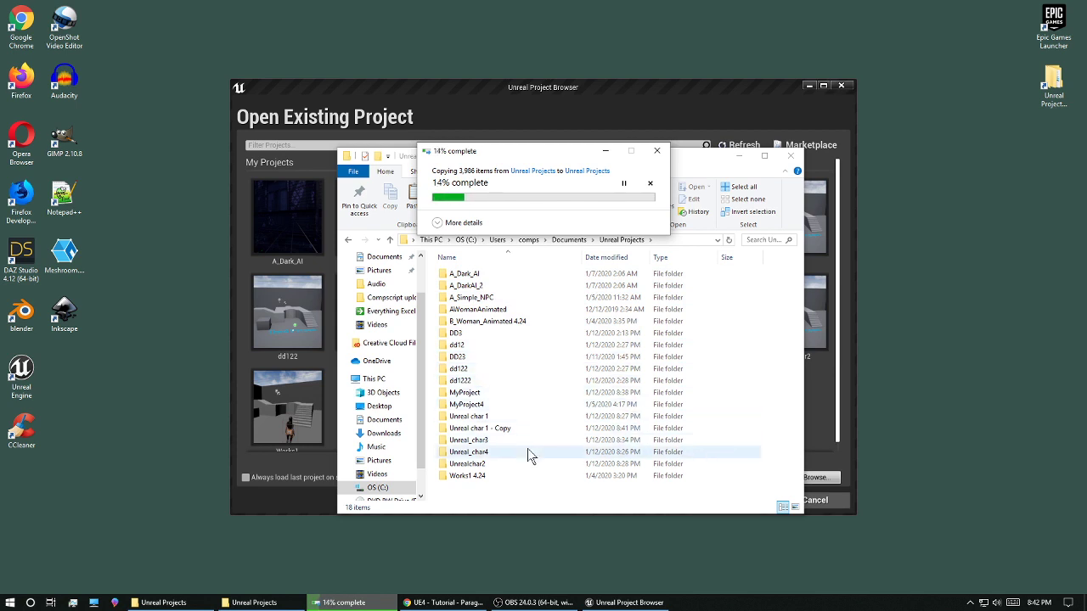
# - Delete the MyProject4 folder from Unreal Projects
pyautogui.click(472, 404)
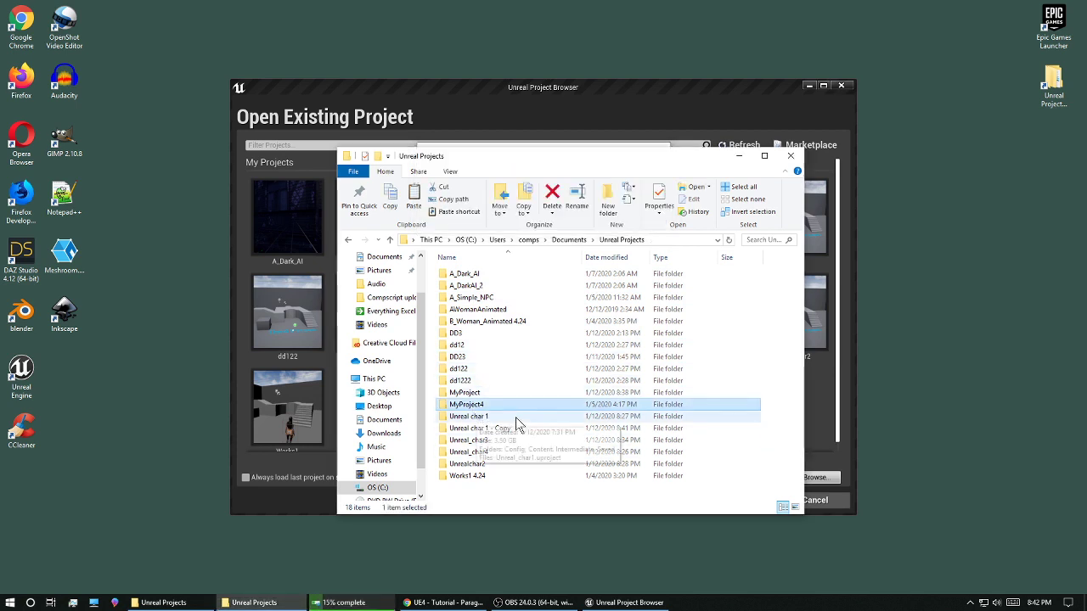
pyautogui.rightClick(453, 410)
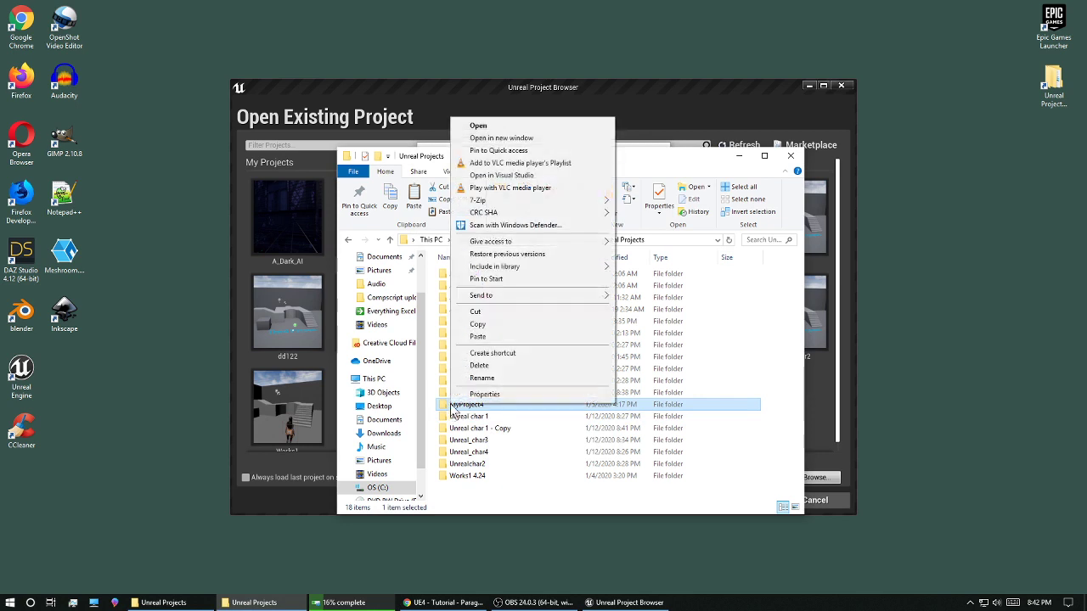
pyautogui.click(484, 365)
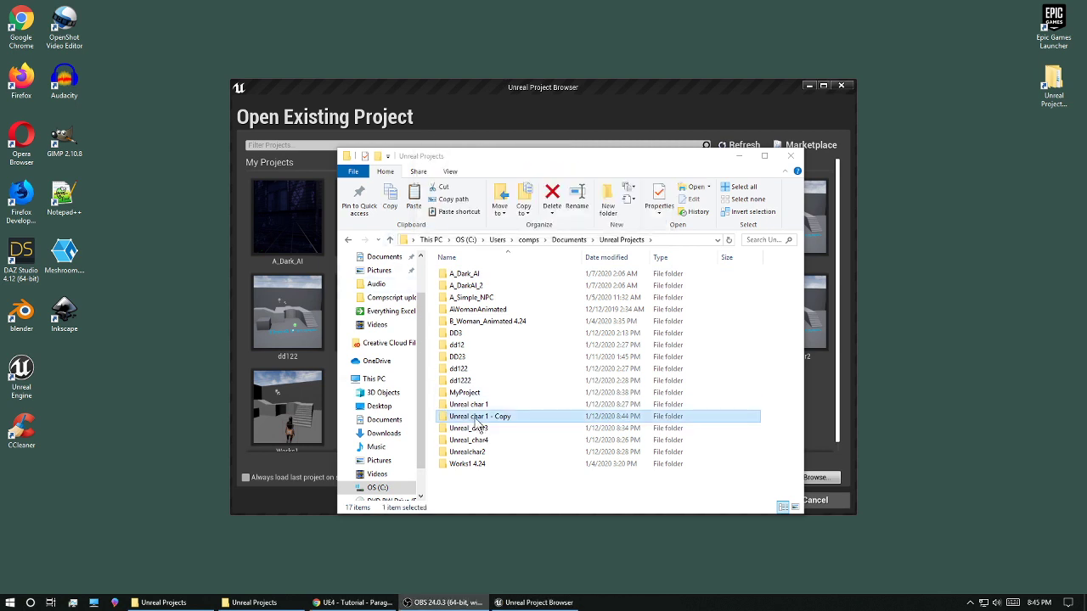
# - Replace ' - Copy' with ' new' so the folder is named 'Unreal char 1 new'
pyautogui.click(479, 417)
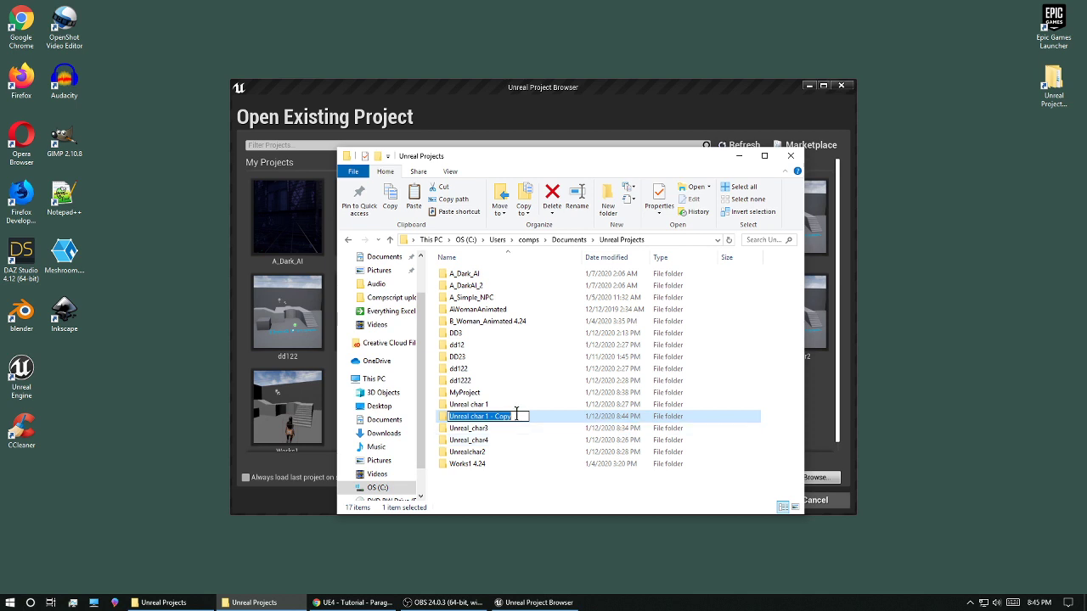
pyautogui.click(493, 417)
pyautogui.moveTo(491, 416); pyautogui.dragTo(632, 444)
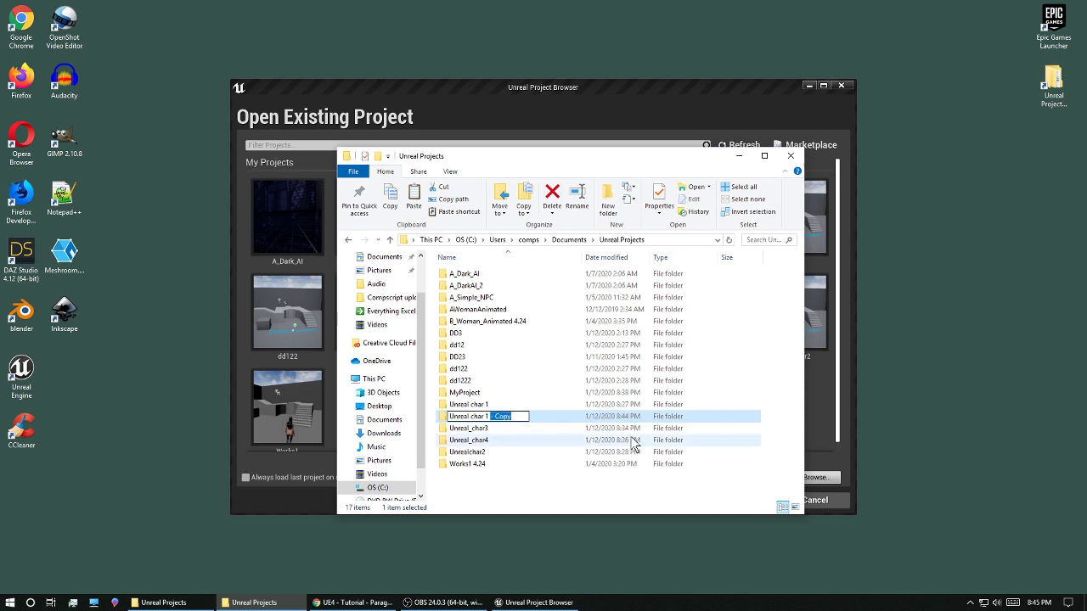
pyautogui.write('new')
pyautogui.press('Return')
# - Inside 'Unreal char 1 new', rename Unreal_char1.uproject to Unreal_char1_new.uproject
pyautogui.doubleClick(448, 418)
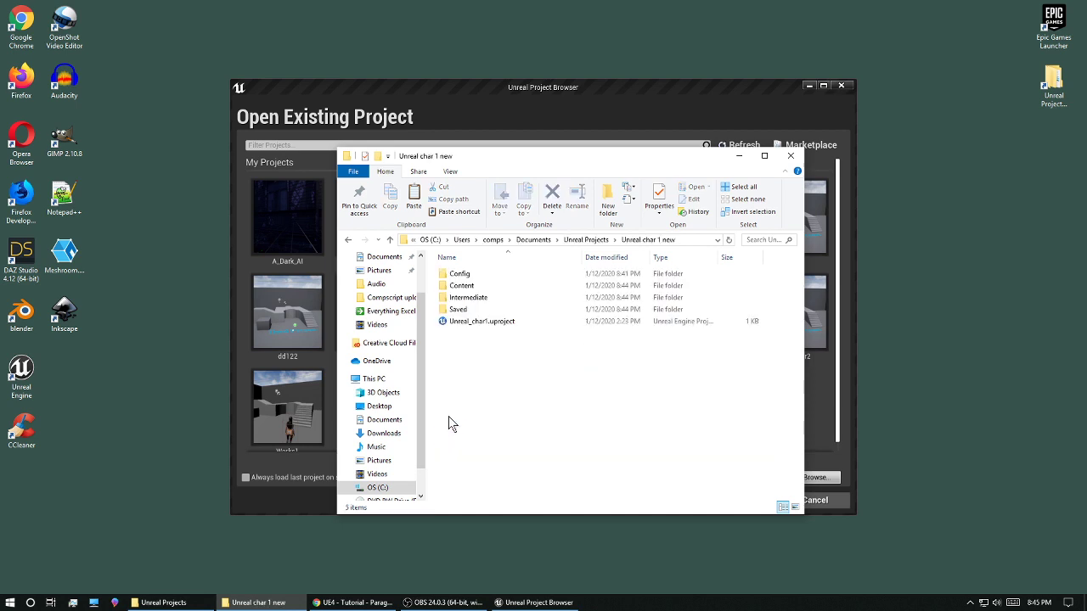
pyautogui.click(466, 321)
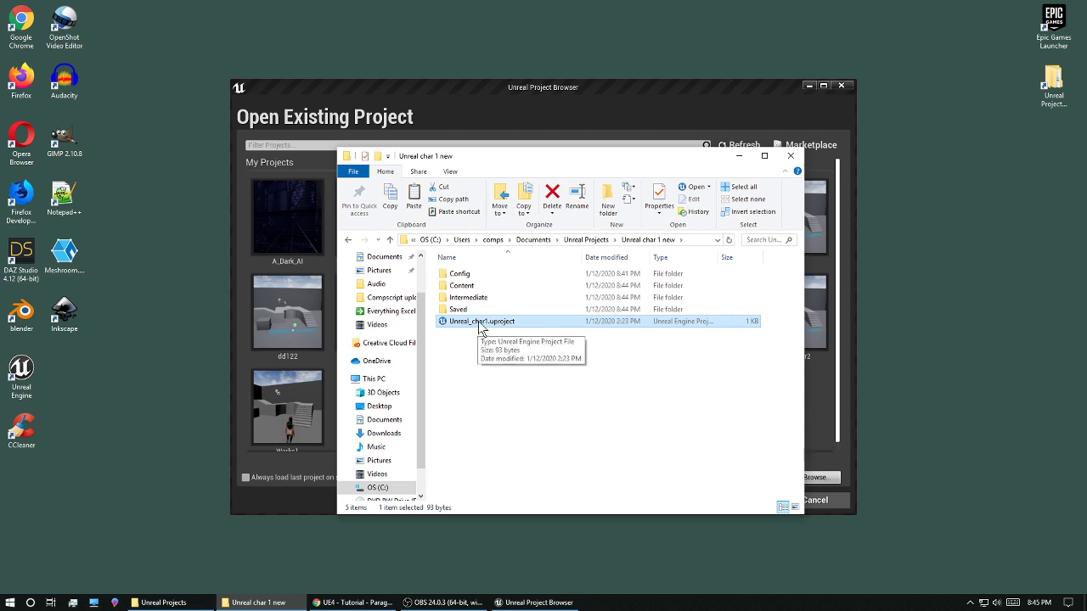
pyautogui.click(469, 323)
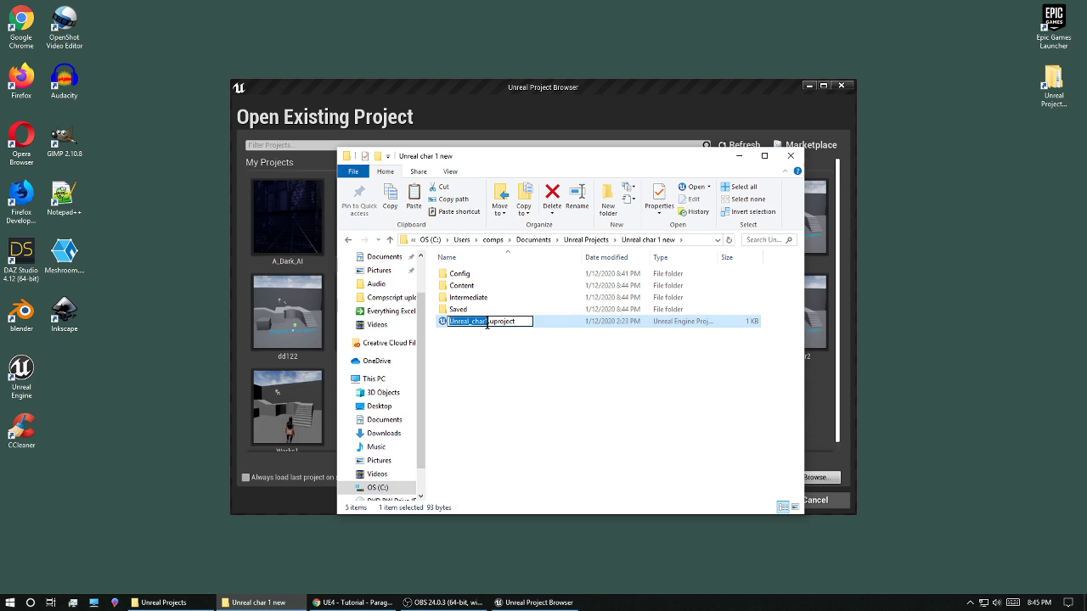
pyautogui.click(487, 323)
pyautogui.write('new')
pyautogui.press('Left')
pyautogui.press('Left')
pyautogui.press('Left')
pyautogui.press('Left')
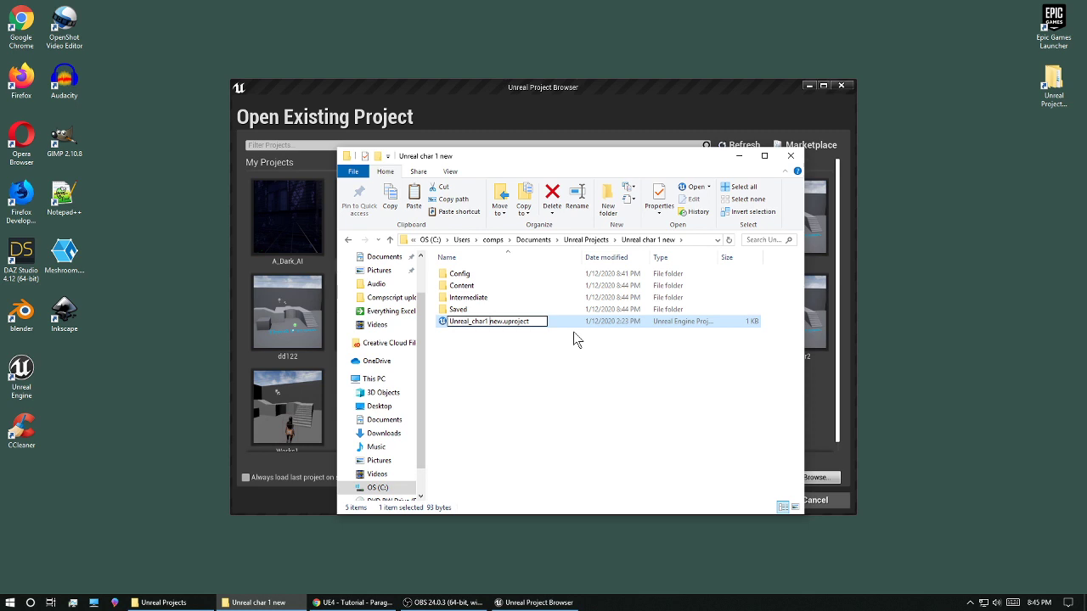
pyautogui.press('BackSpace')
pyautogui.write('_')
pyautogui.click(513, 353)
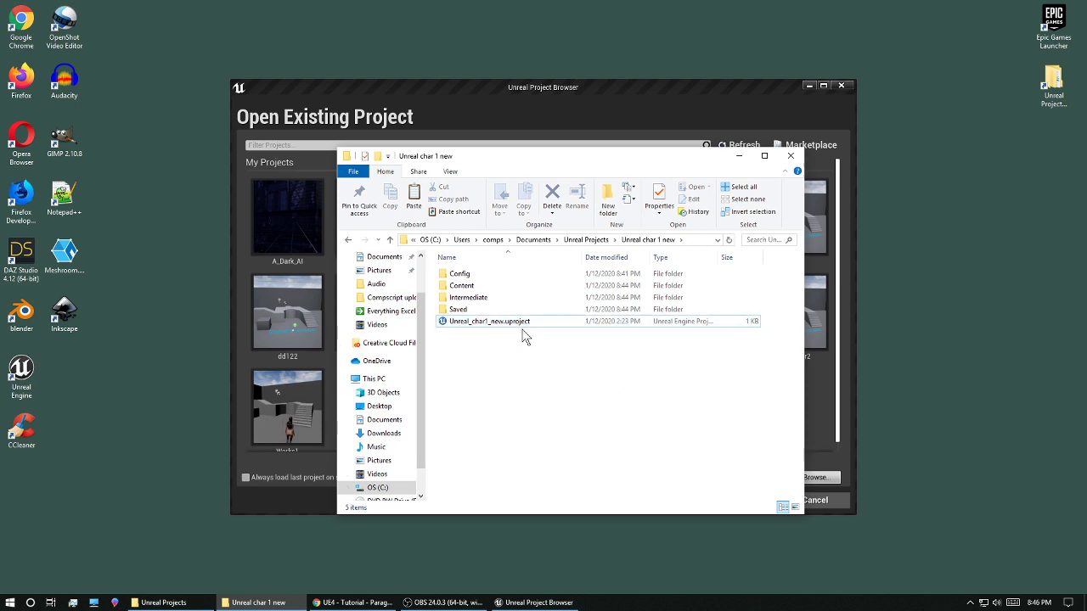
# - Close File Explorer and the Project Browser, then relaunch Unreal Engine from the desktop
pyautogui.click(390, 241)
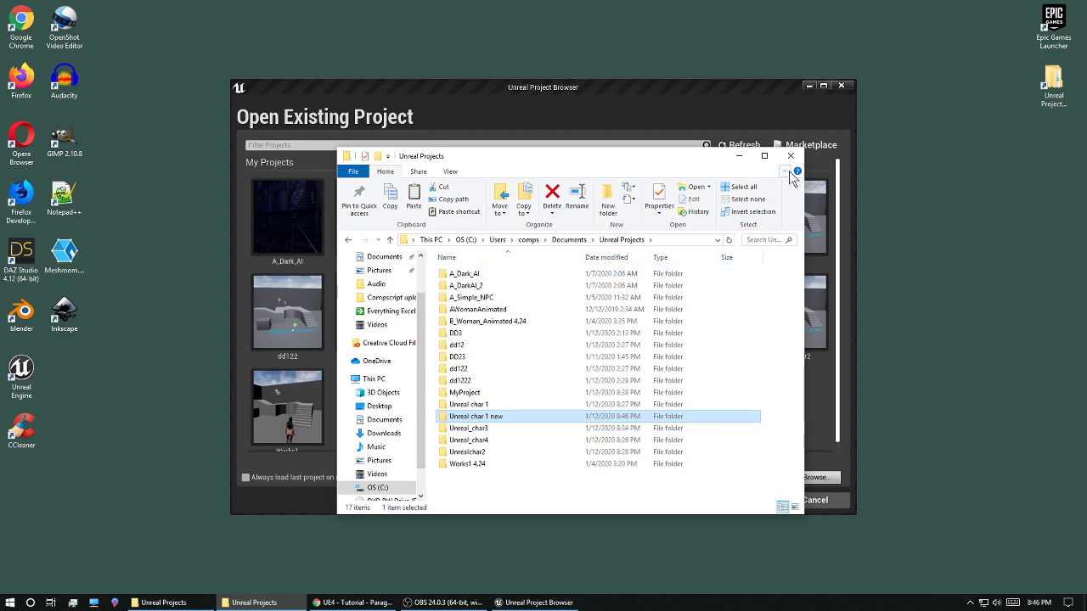
pyautogui.click(791, 158)
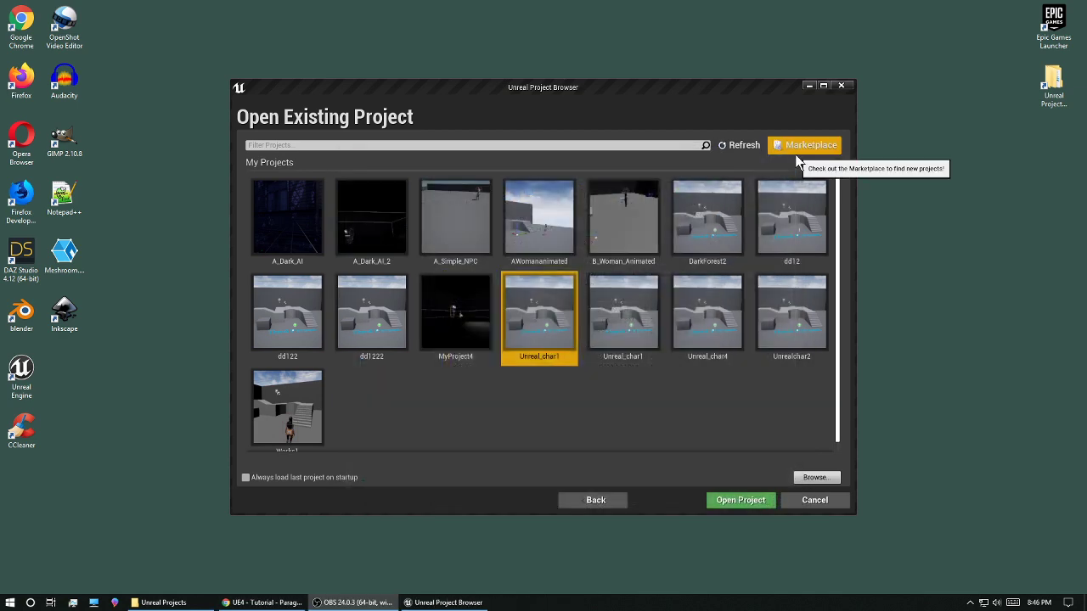
pyautogui.click(842, 87)
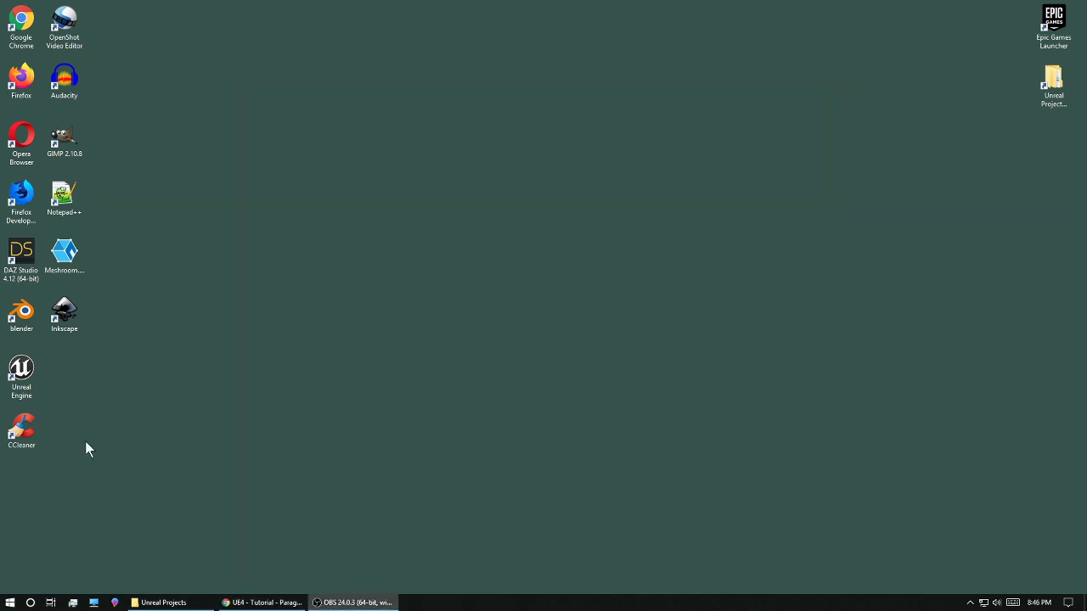
pyautogui.doubleClick(21, 373)
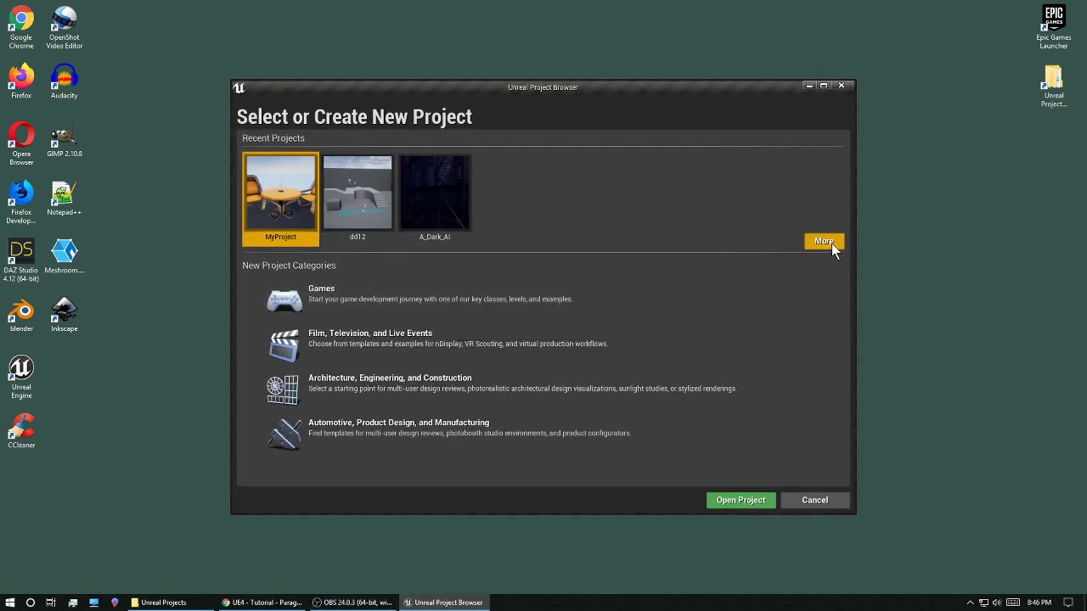
# - Expand Recent Projects into the full Open Existing Project list and find Unreal_char1_new
pyautogui.click(823, 242)
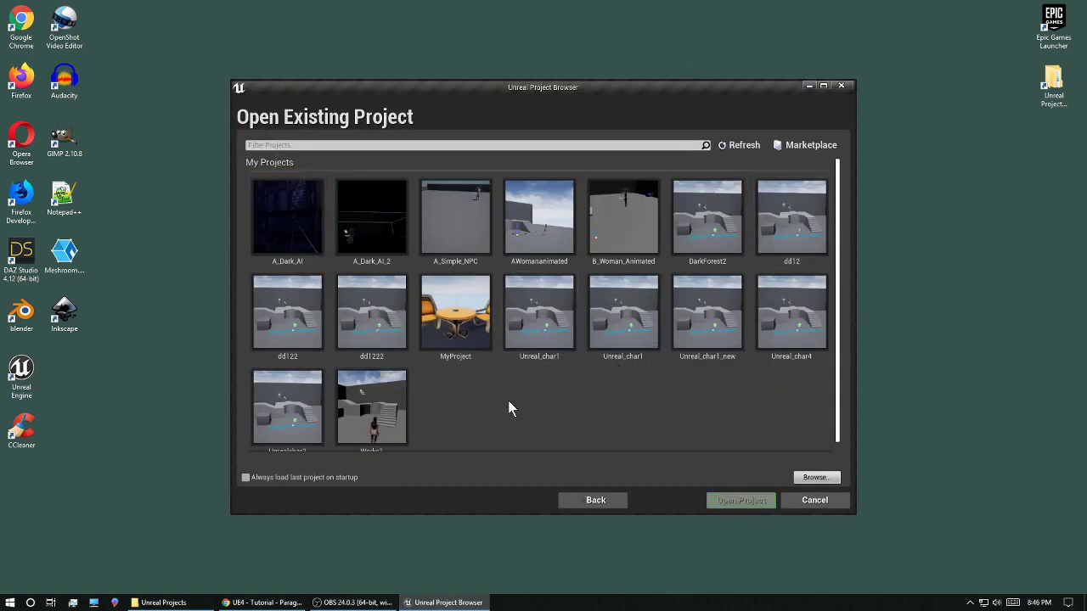
pyautogui.scroll(-1, 509, 399)
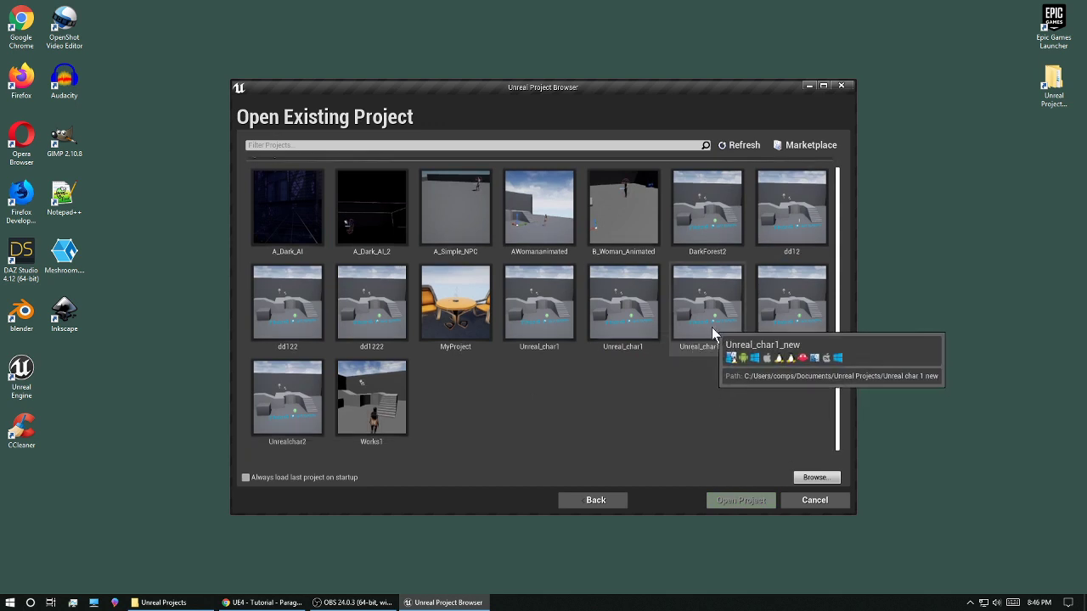